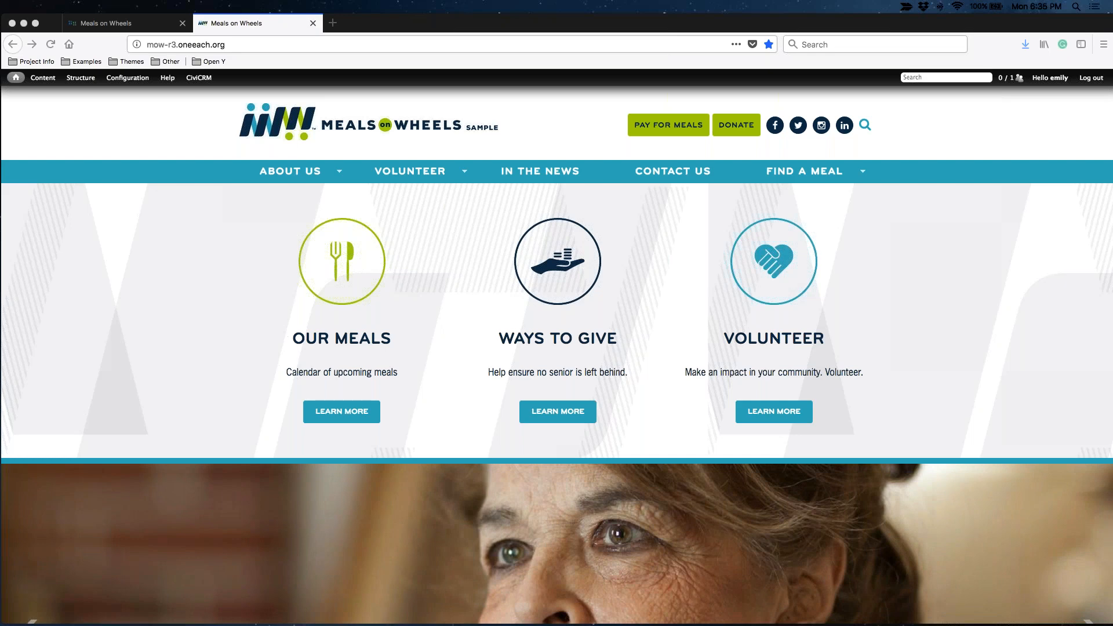
Examine the home page's promo items, rotor and lower blocks, and advance through the rotor slides.
scroll(181, 294, down, 5)
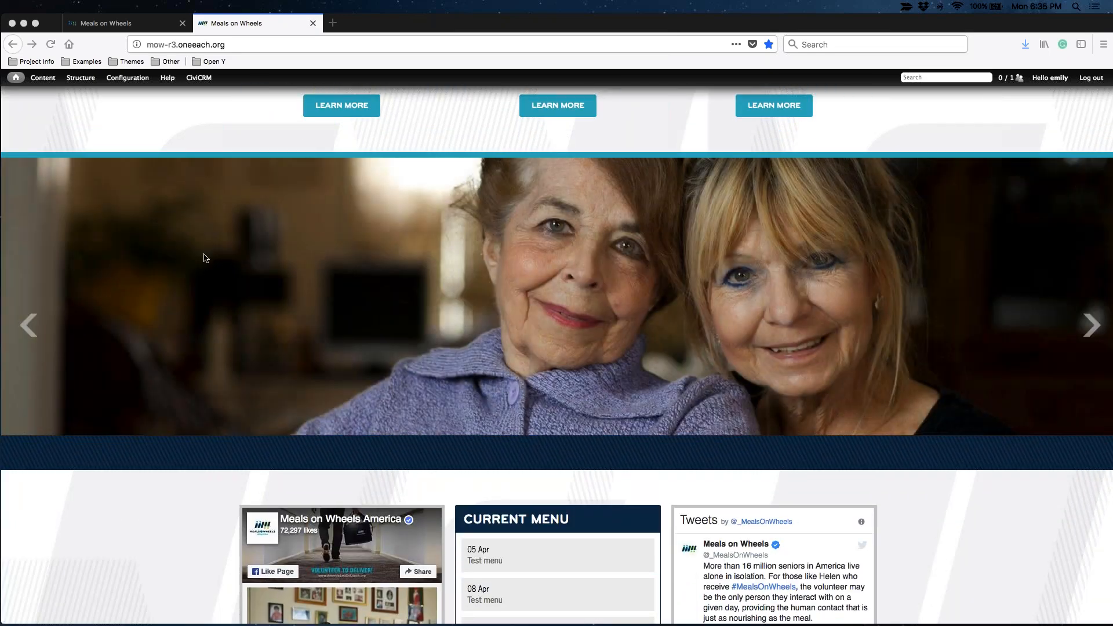
scroll(124, 139, up, 3)
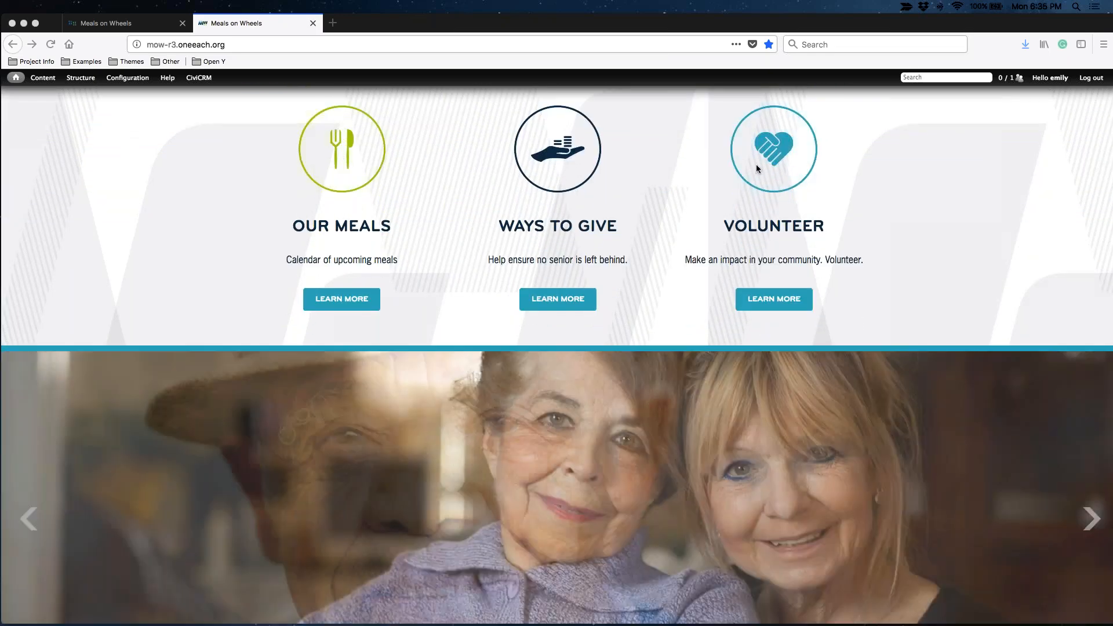
scroll(757, 168, down, 3)
scroll(756, 169, down, 3)
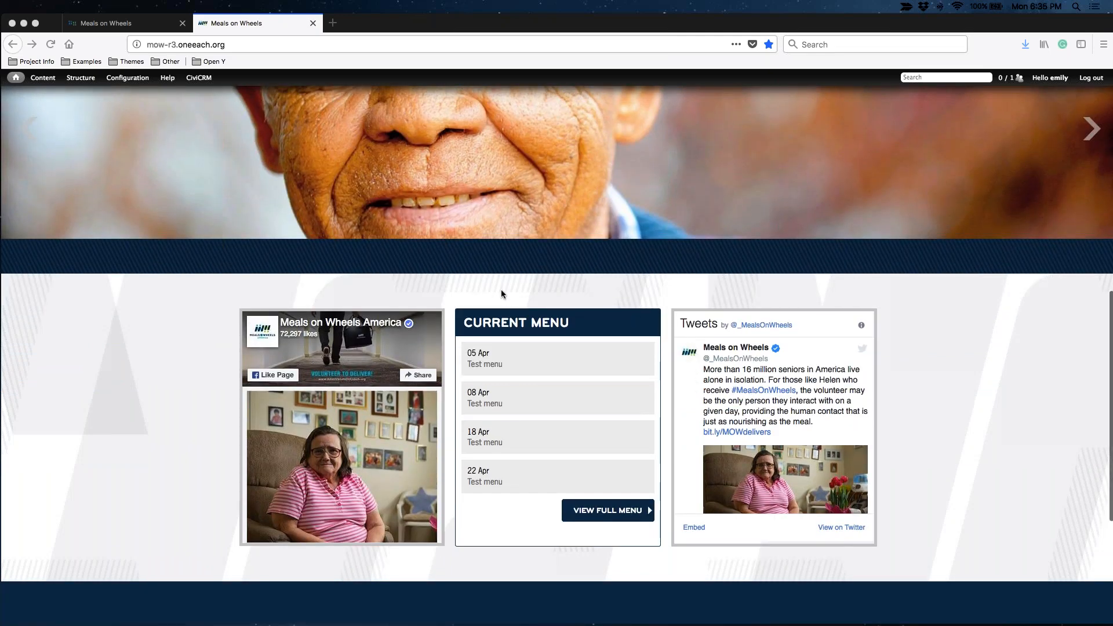
scroll(500, 290, up, 4)
scroll(501, 293, up, 1)
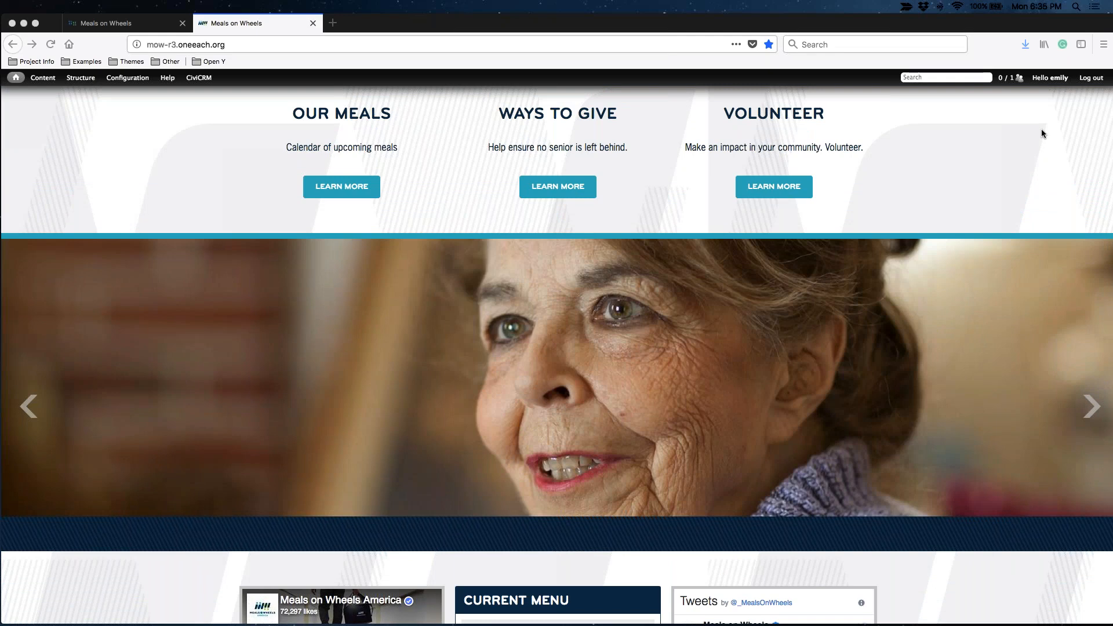
click(1087, 411)
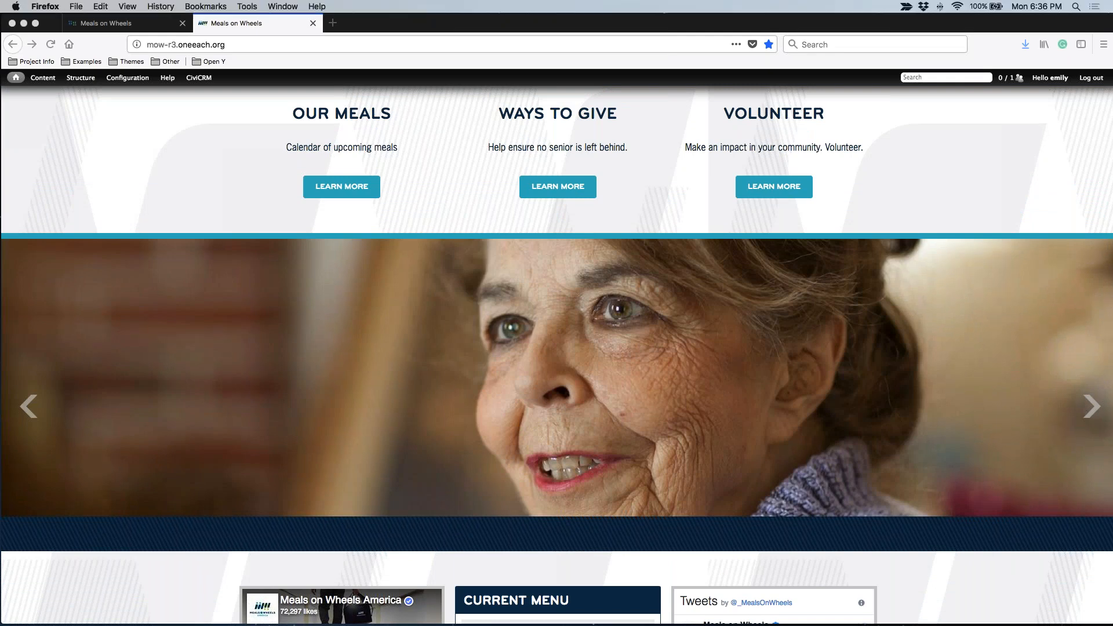
click(1088, 409)
click(1088, 410)
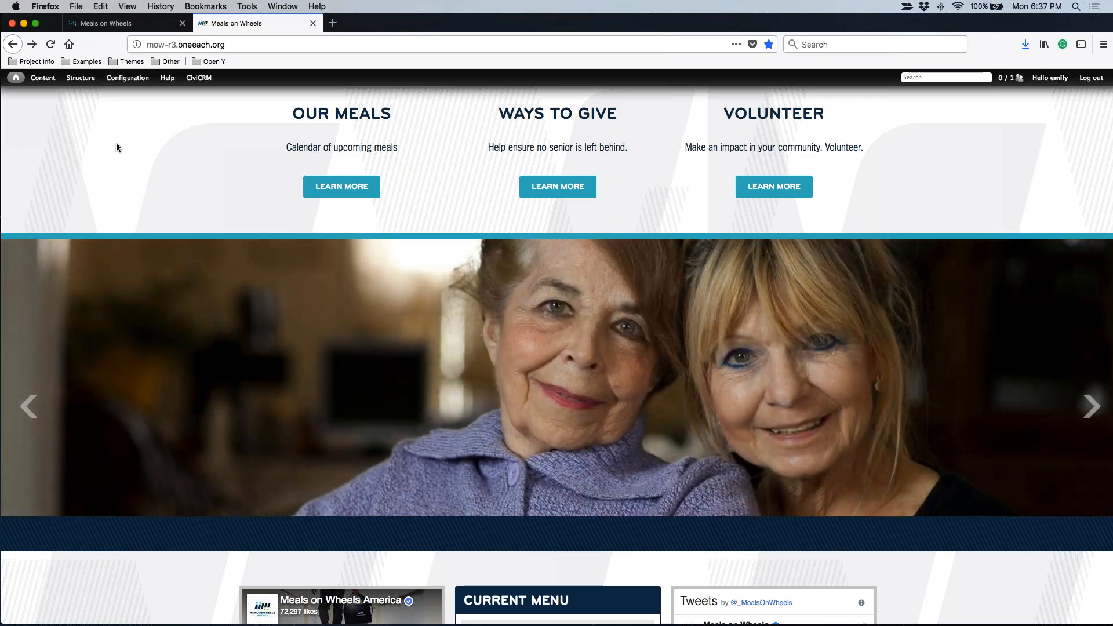
Open the site's content administration list and filter it to the Front Page Rotor Image type.
mouse_move(42, 81)
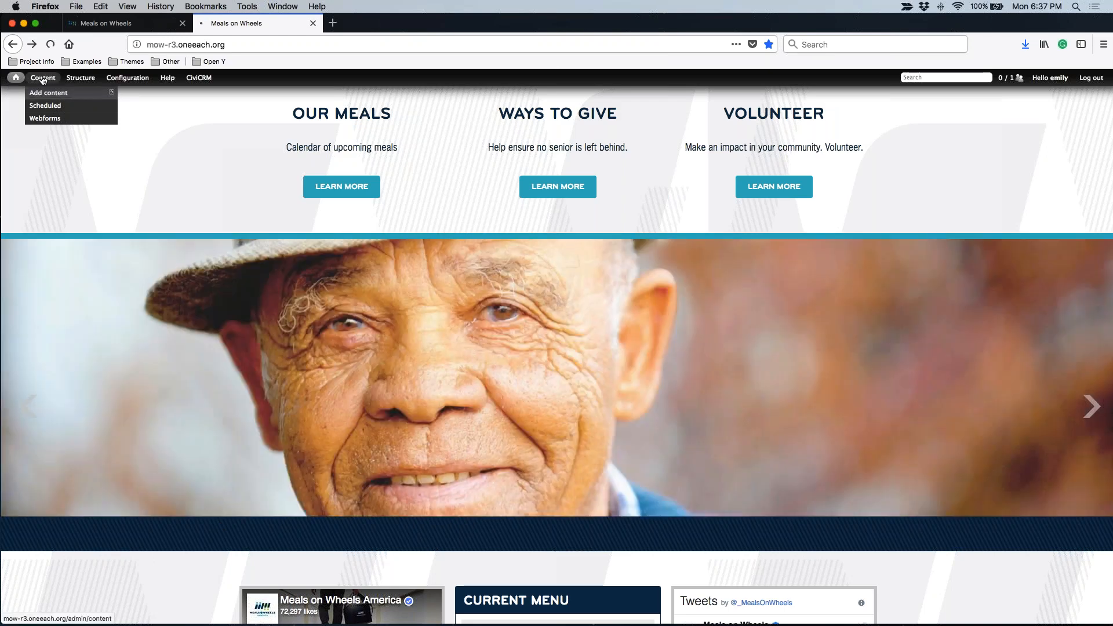
click(43, 80)
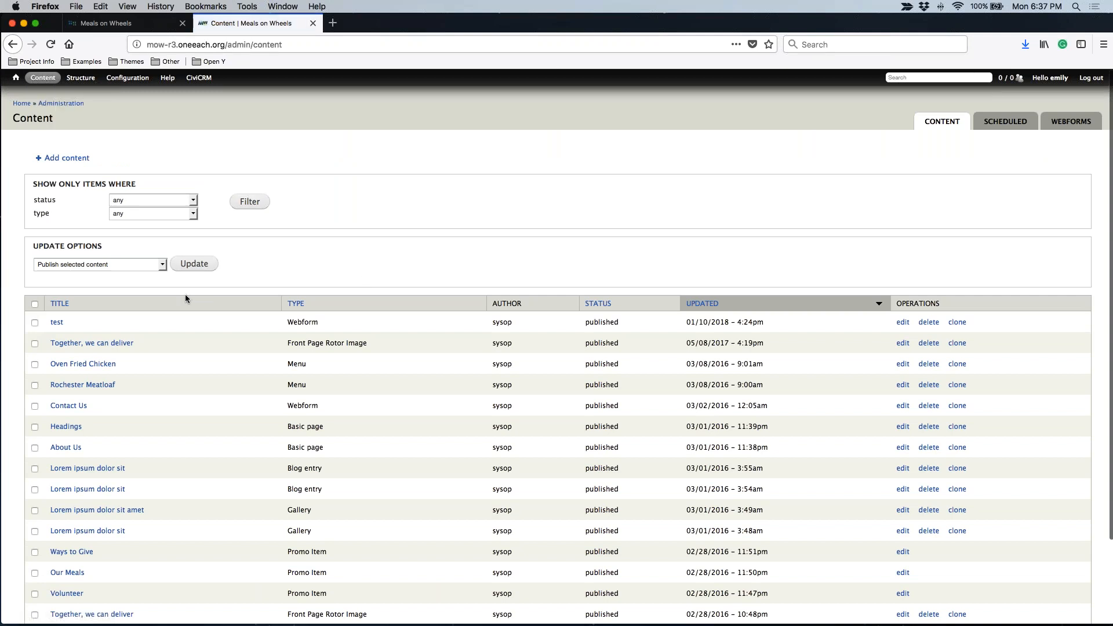
click(124, 215)
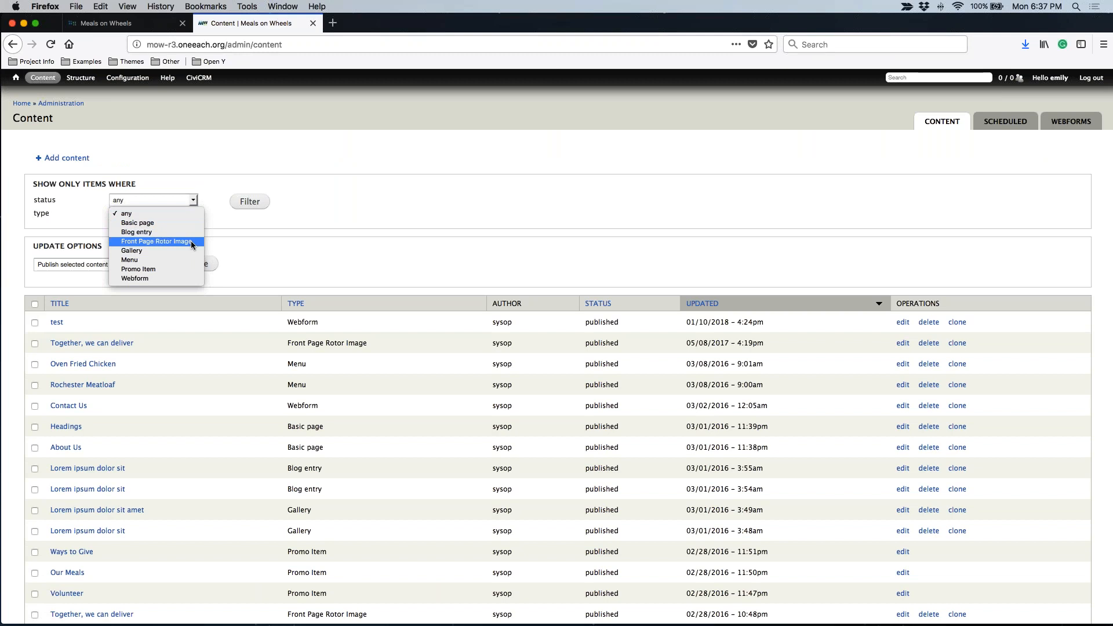
click(194, 242)
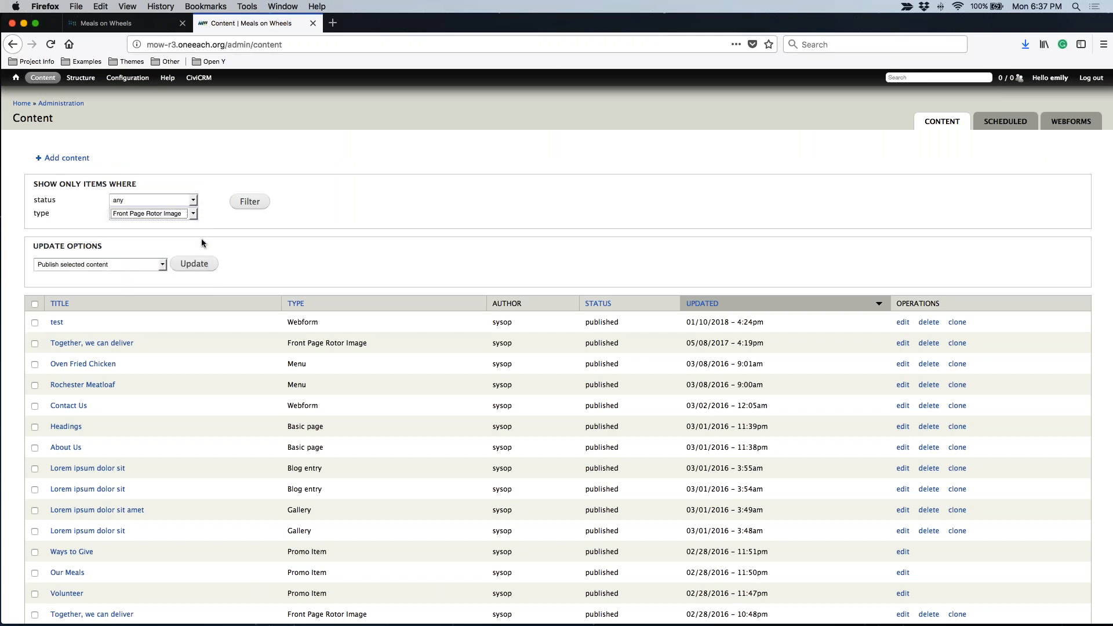
click(250, 204)
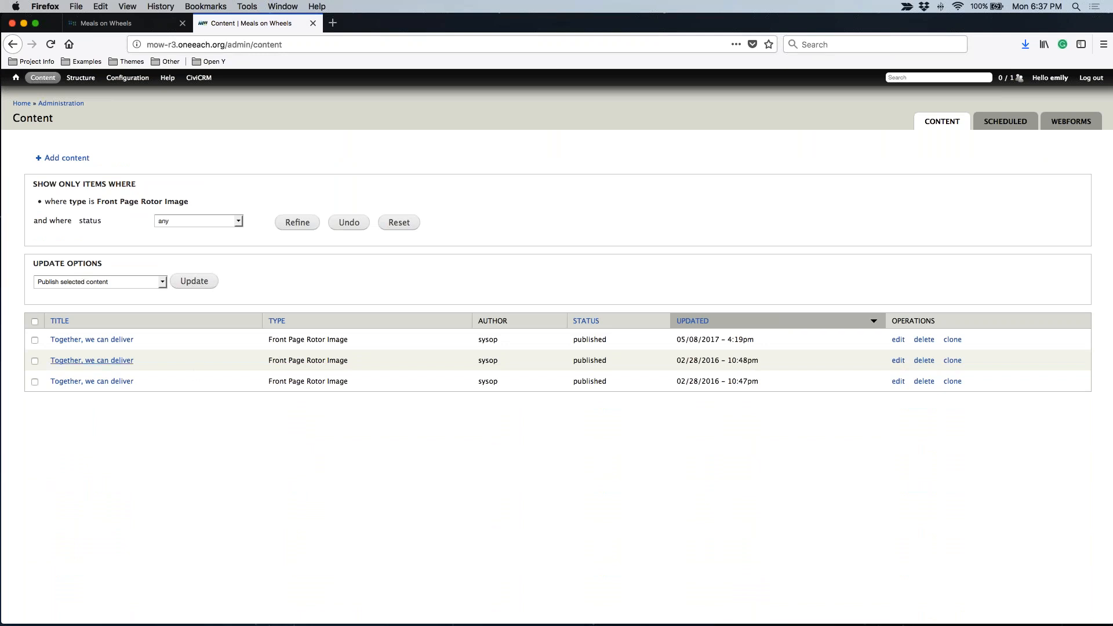
Open the most recently updated "Together, we can deliver" rotor image for editing and compare its title with the home page rotor.
click(897, 340)
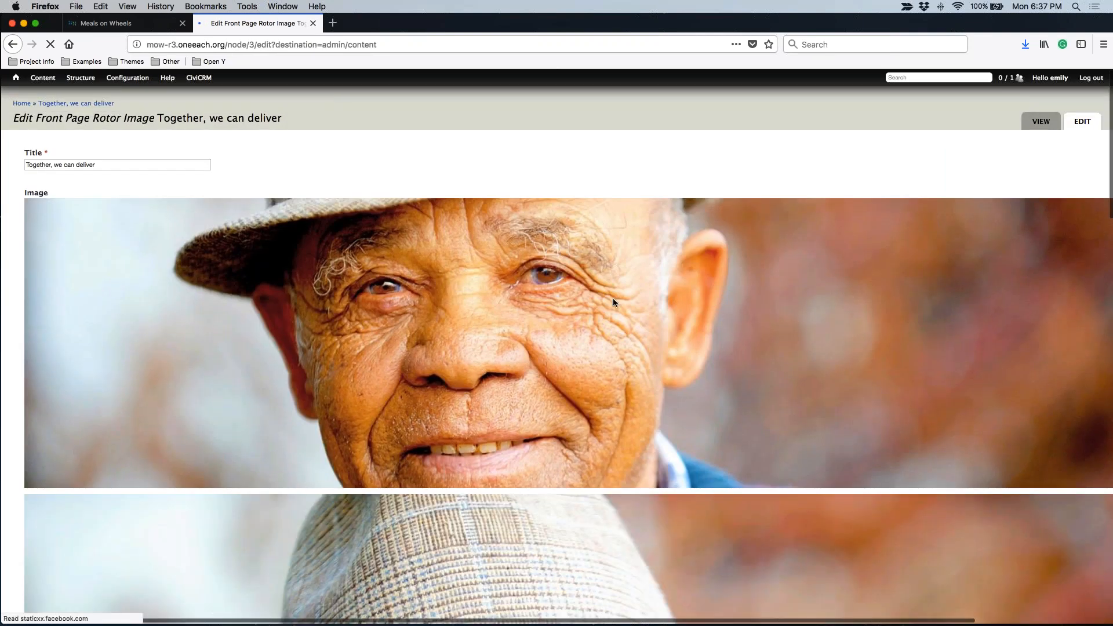
click(97, 164)
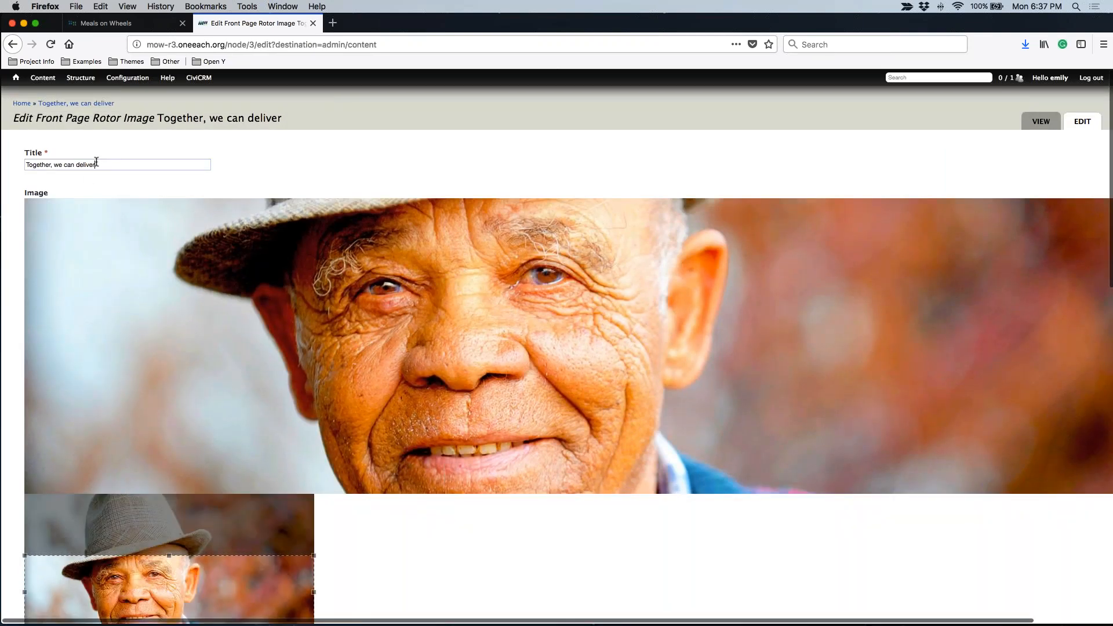
drag(96, 164, 21, 164)
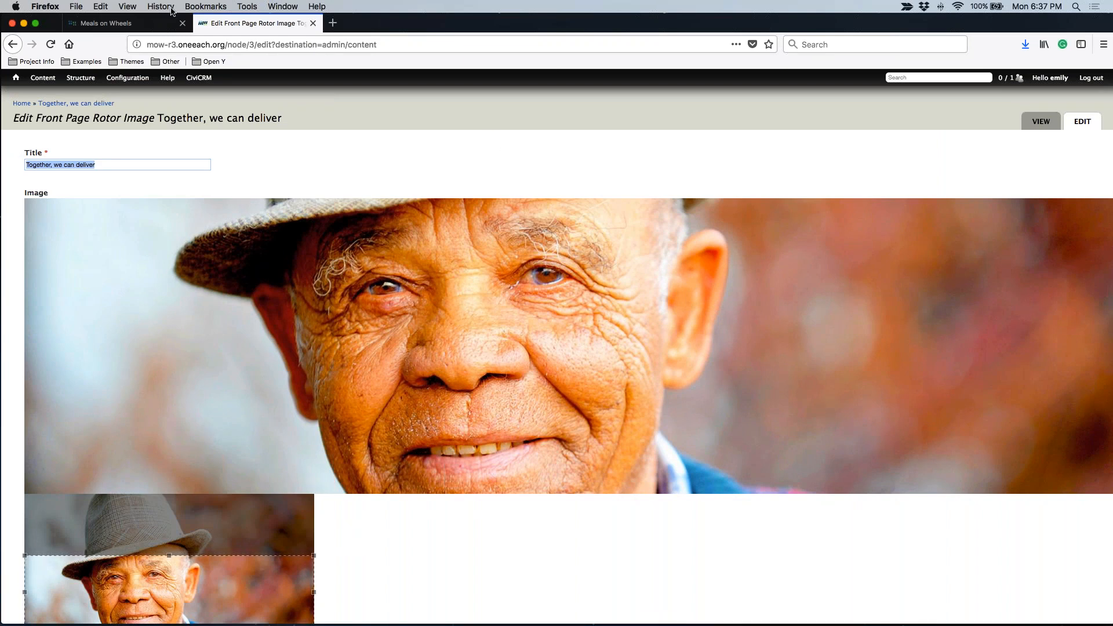
click(126, 24)
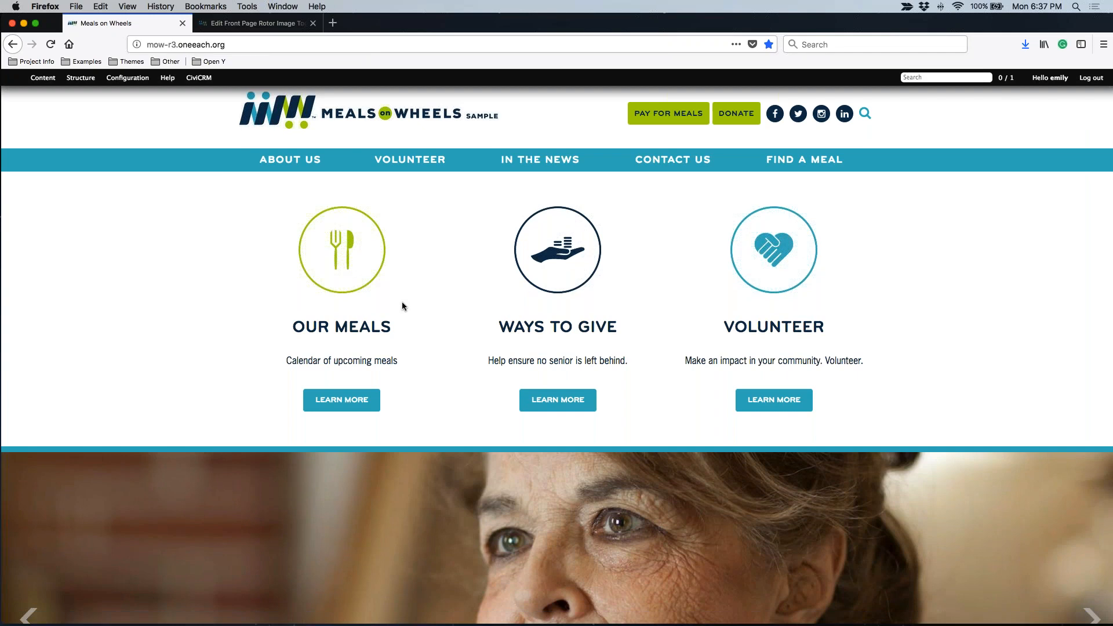
scroll(403, 306, down, 5)
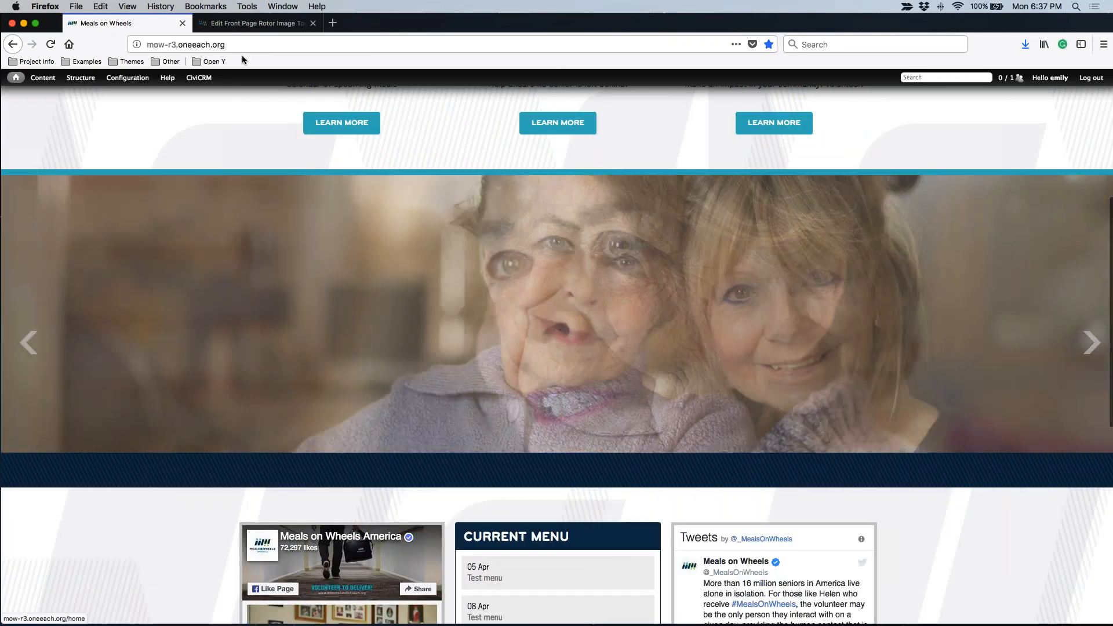
click(246, 23)
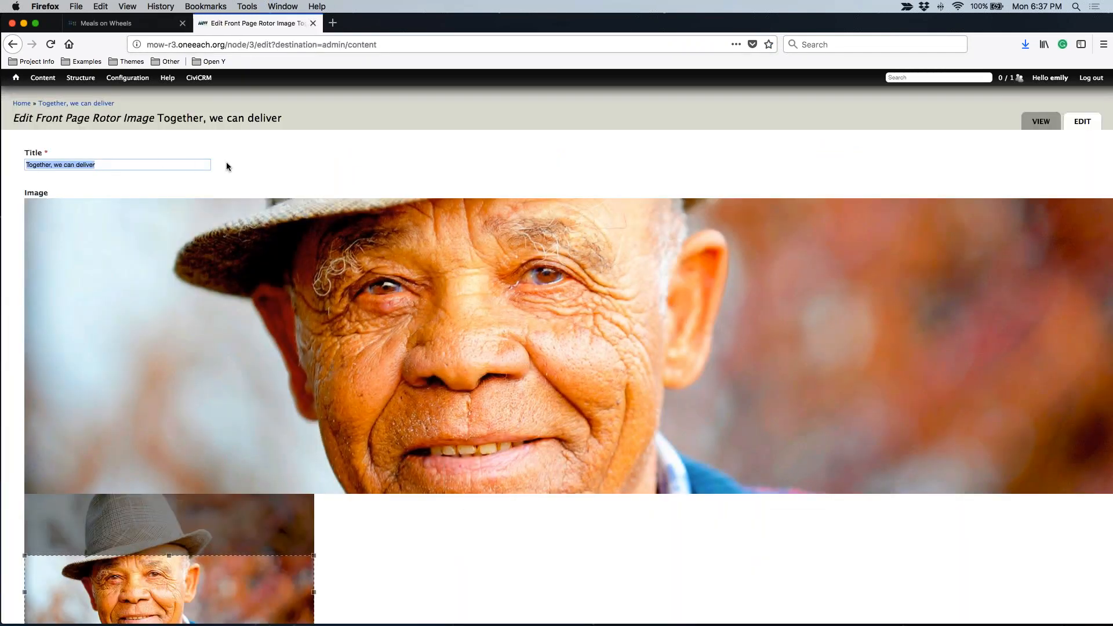
Try repositioning and resizing the crop area on man_hat.jpg, keeping it full width across the man's face.
scroll(226, 166, down, 5)
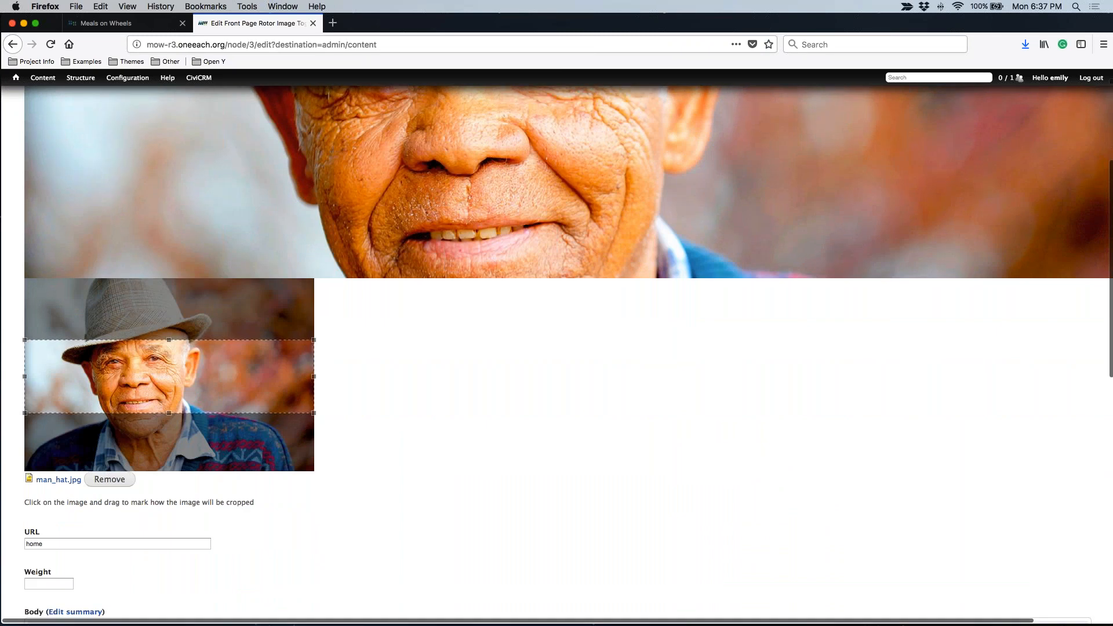
scroll(240, 163, up, 1)
scroll(348, 485, up, 4)
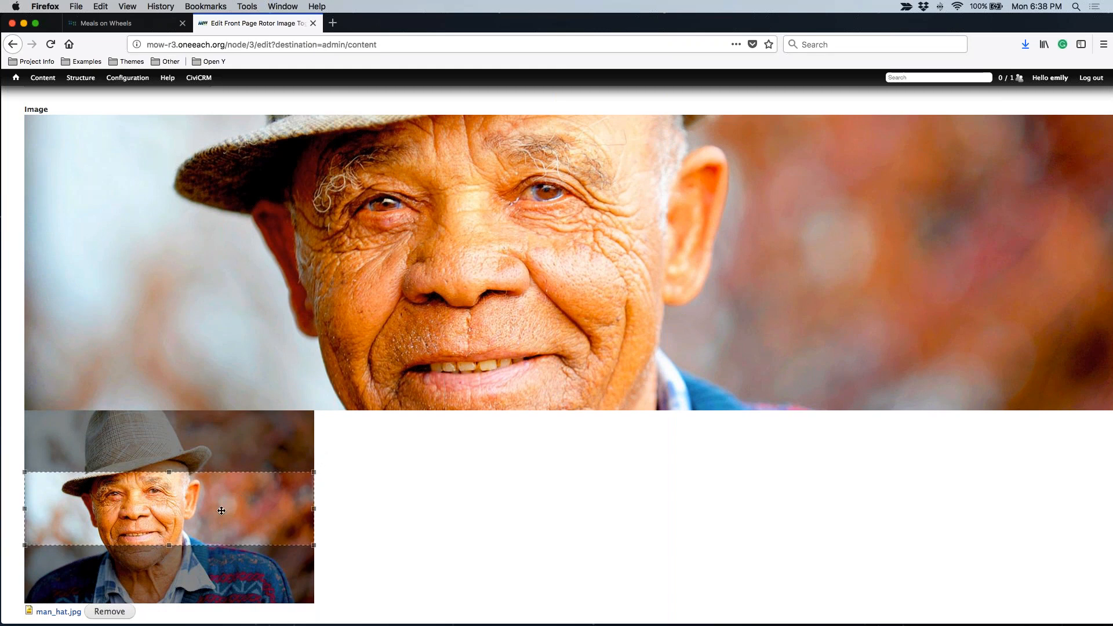
mouse_move(140, 490)
mouse_down()
mouse_move(142, 423)
mouse_move(141, 509)
mouse_up()
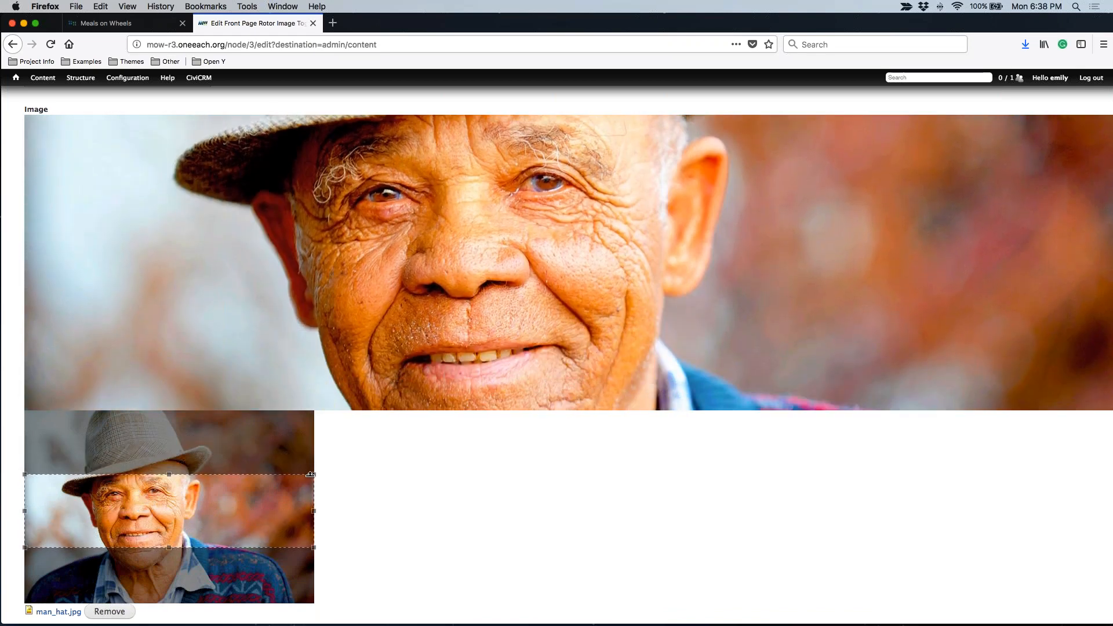
drag(301, 476, 184, 492)
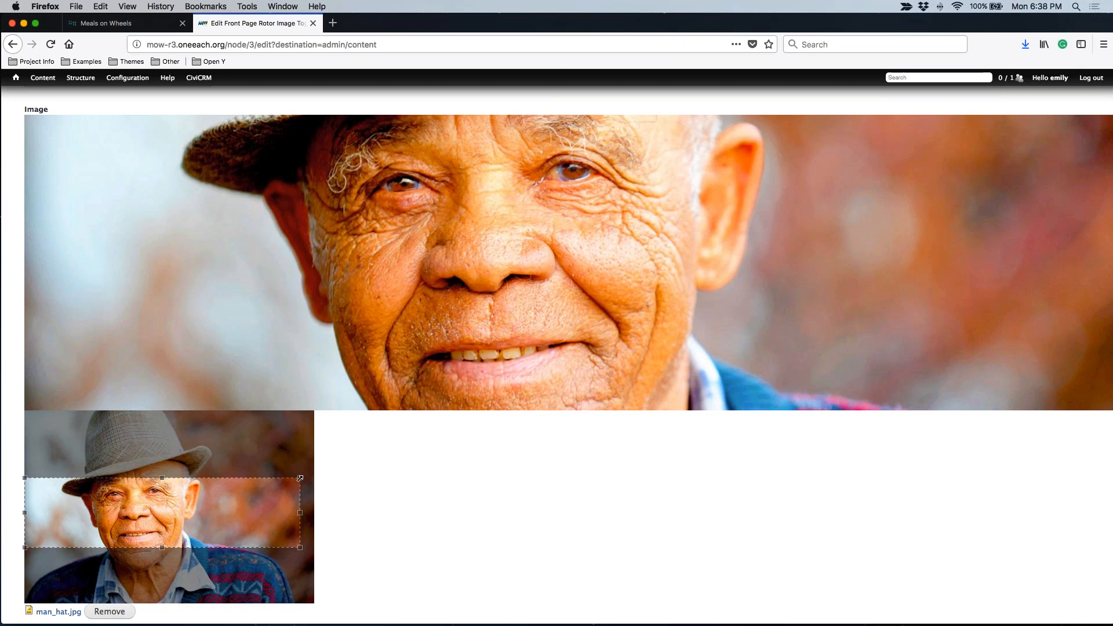
drag(299, 478, 339, 485)
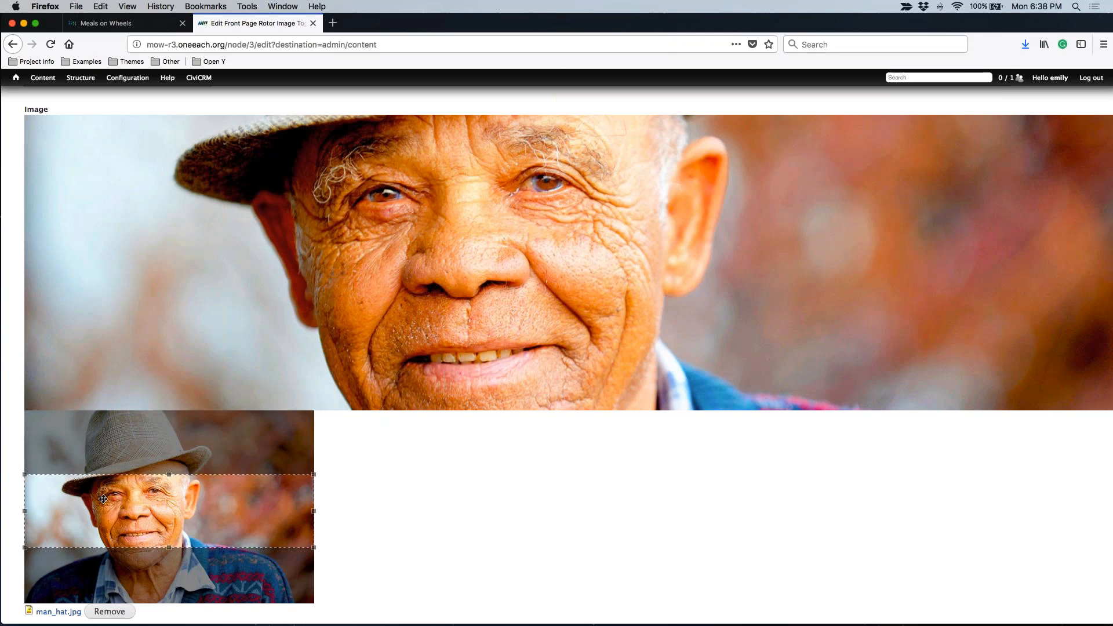
mouse_move(100, 486)
mouse_down()
mouse_move(98, 423)
mouse_move(99, 540)
mouse_move(96, 494)
mouse_up()
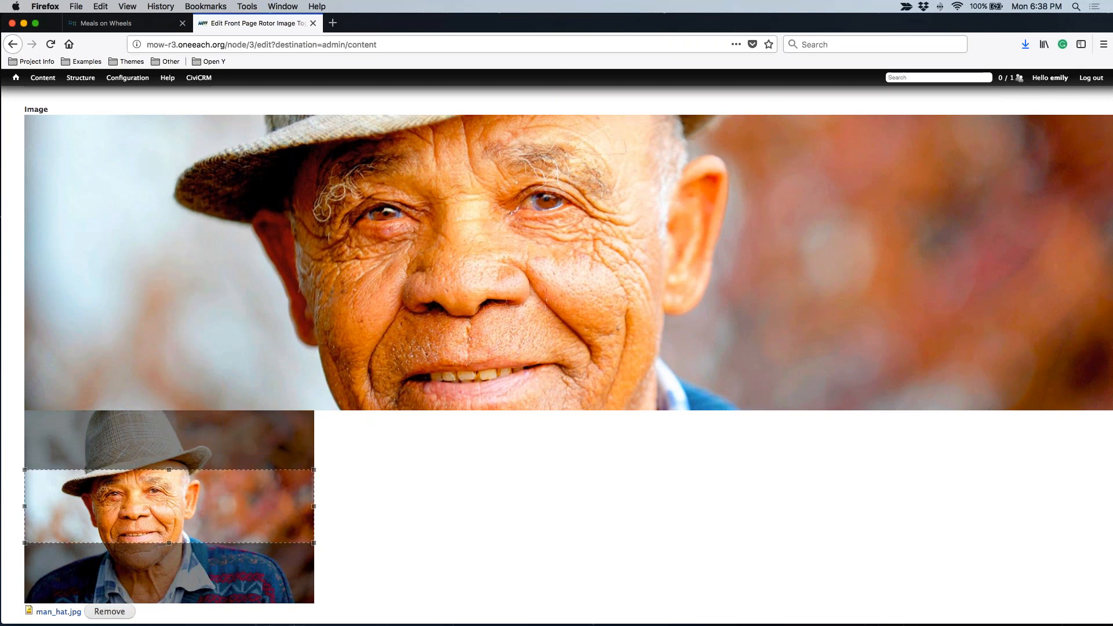
Check the rotor image's URL field and try a Weight of 3.
scroll(556, 354, down, 5)
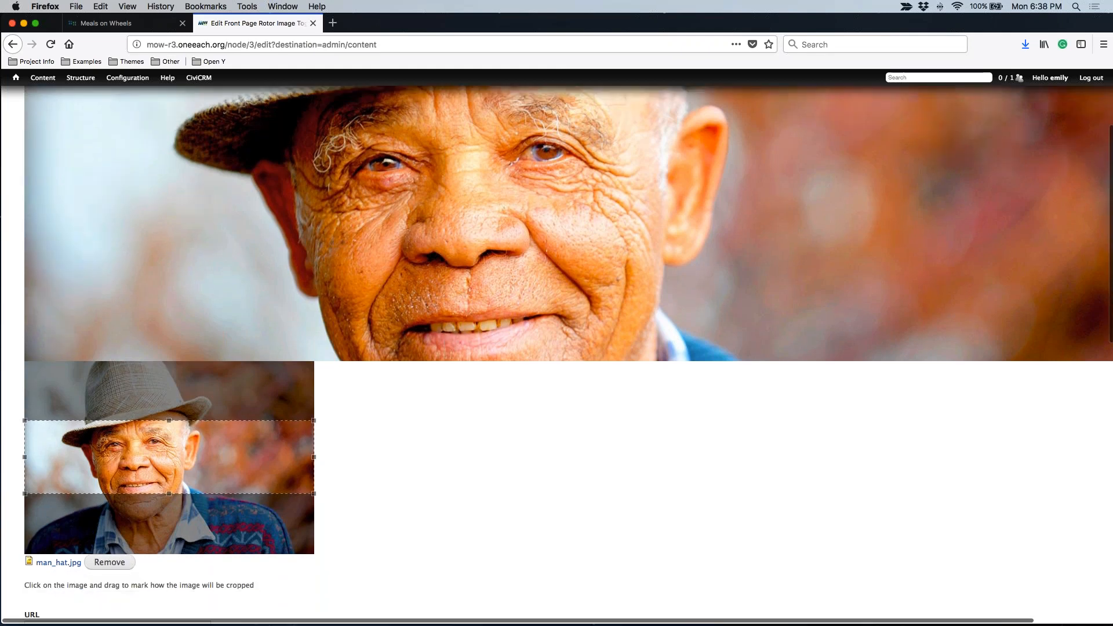
scroll(556, 354, down, 4)
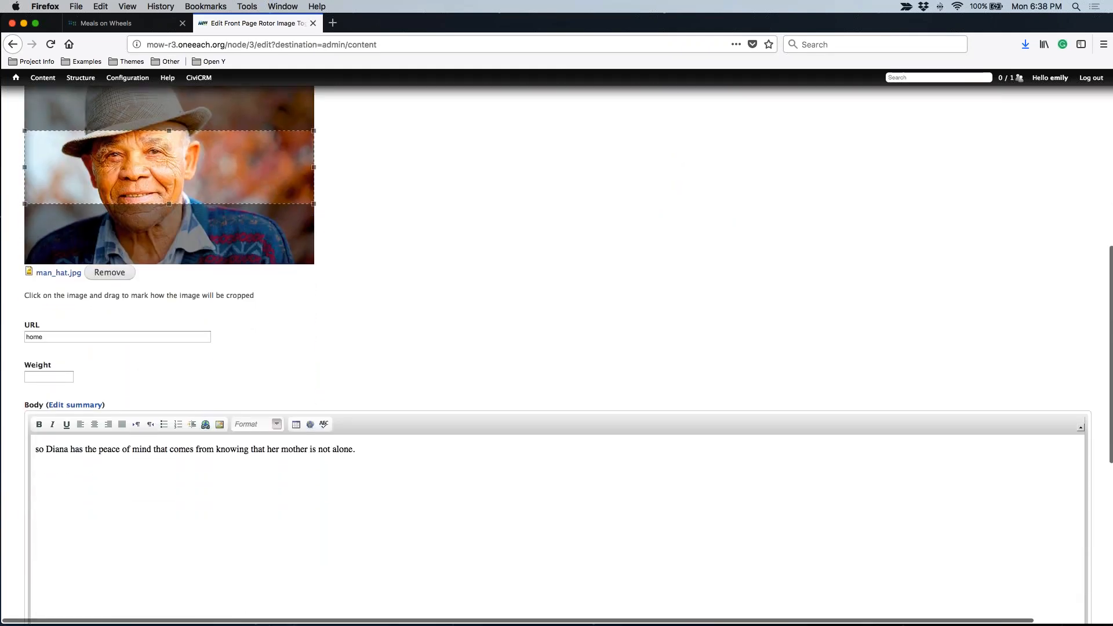
drag(59, 336, 25, 337)
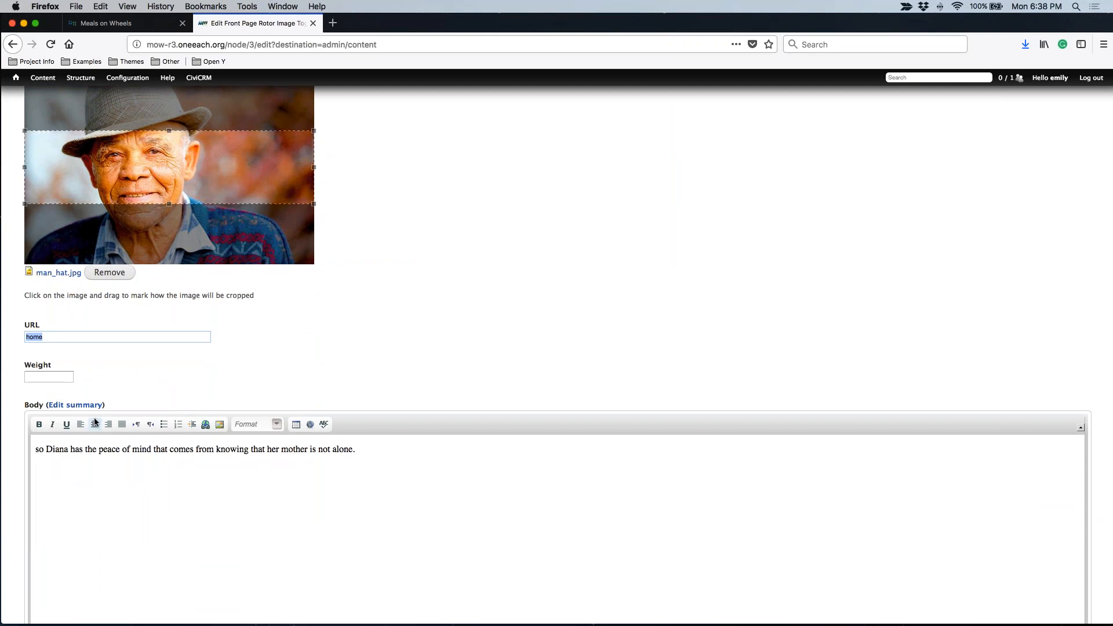
click(42, 374)
click(32, 375)
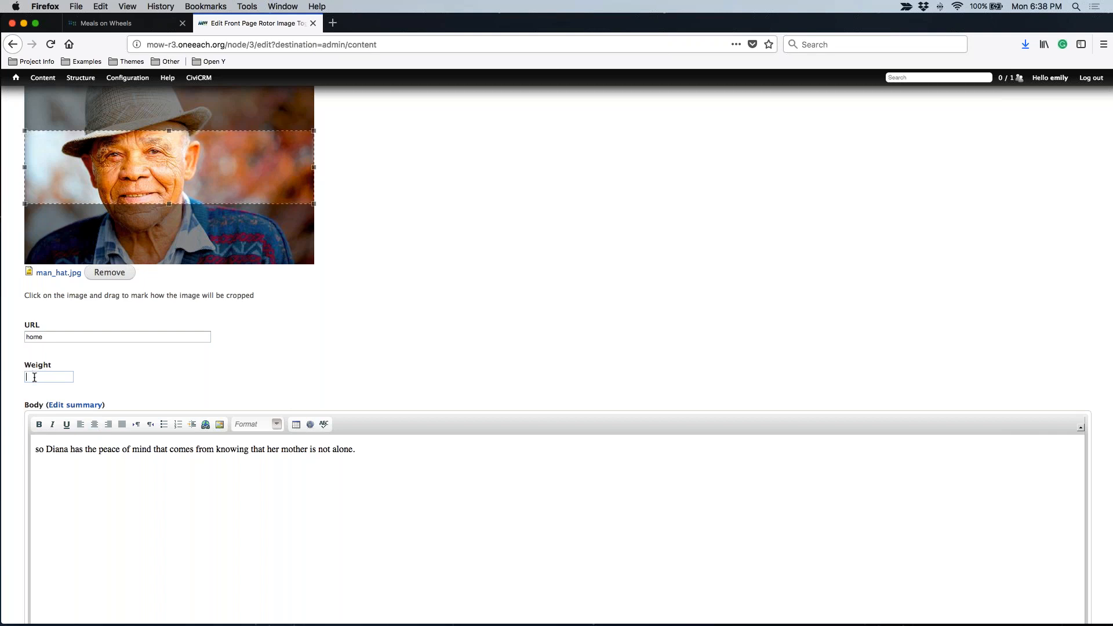
text(3)
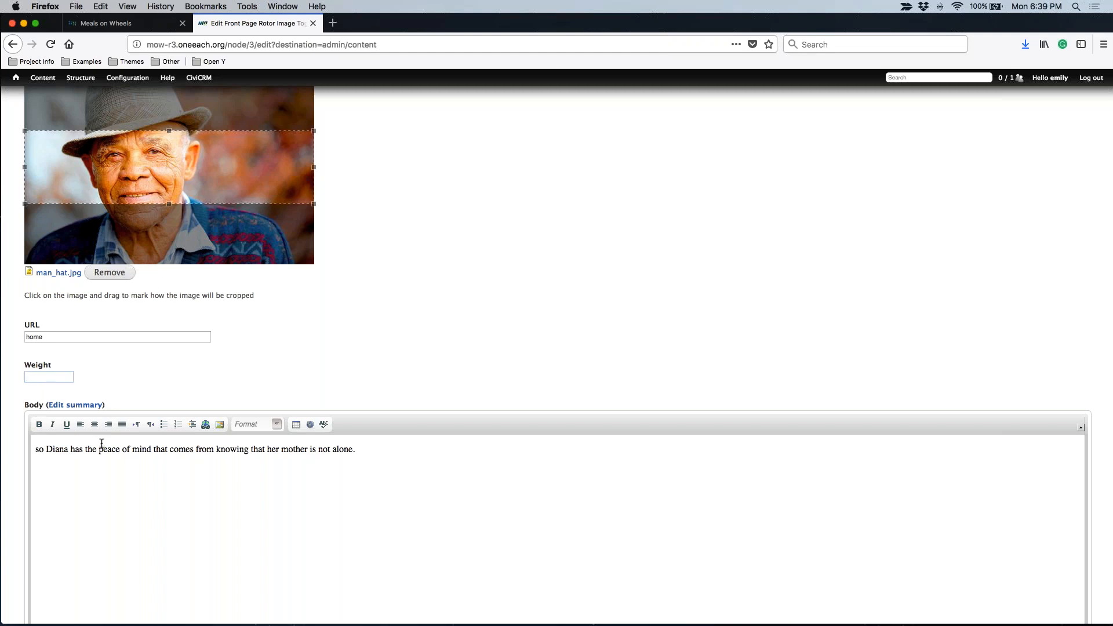
click(40, 372)
Review the rotor image's Body text and the settings below it, and return to the home page rotor without saving.
click(134, 526)
triple_click(258, 376)
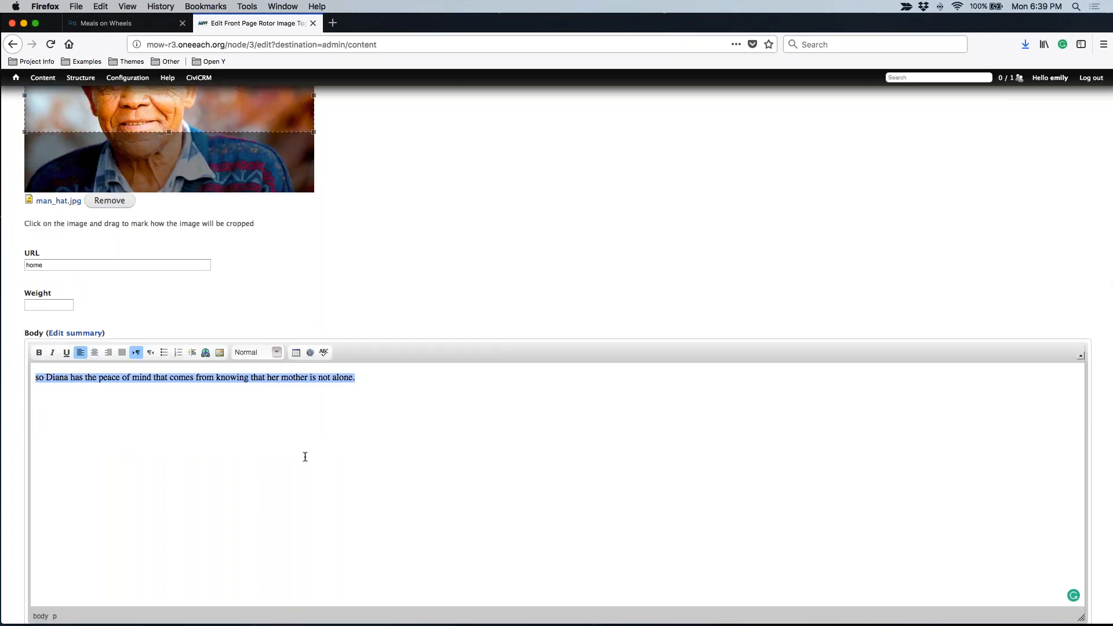
scroll(107, 430, up, 2)
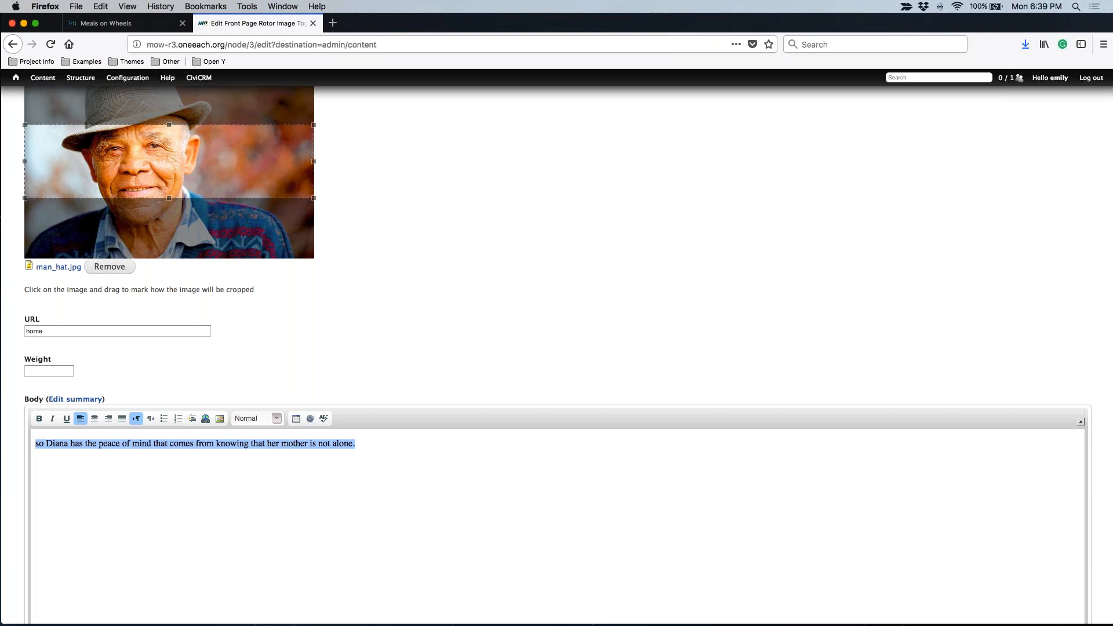
scroll(296, 426, down, 10)
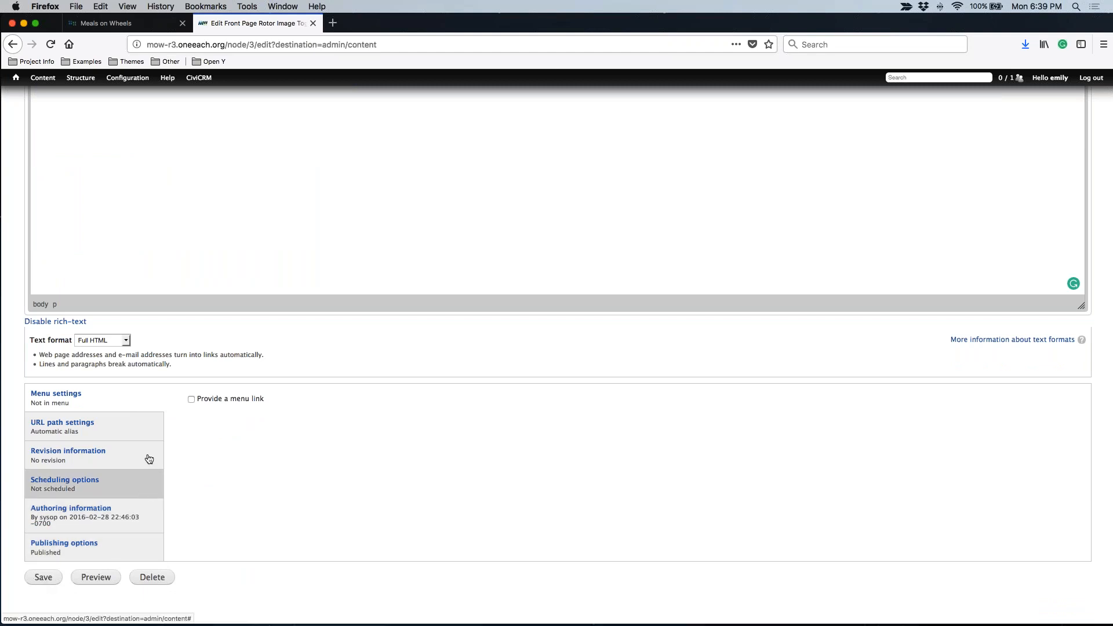
scroll(105, 261, up, 1)
click(15, 77)
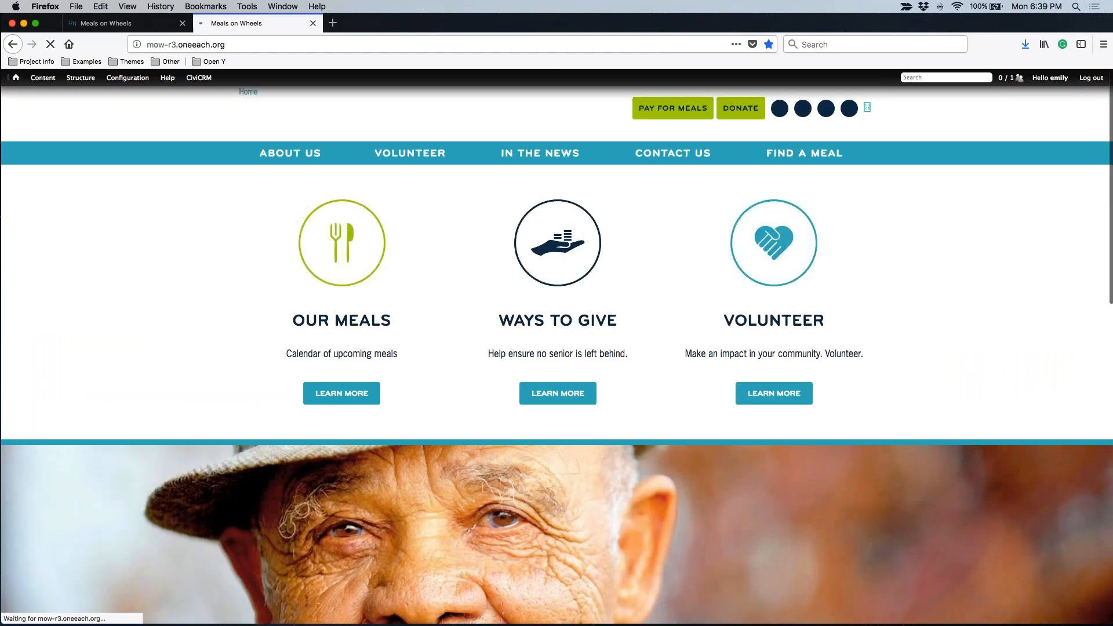
scroll(760, 313, down, 5)
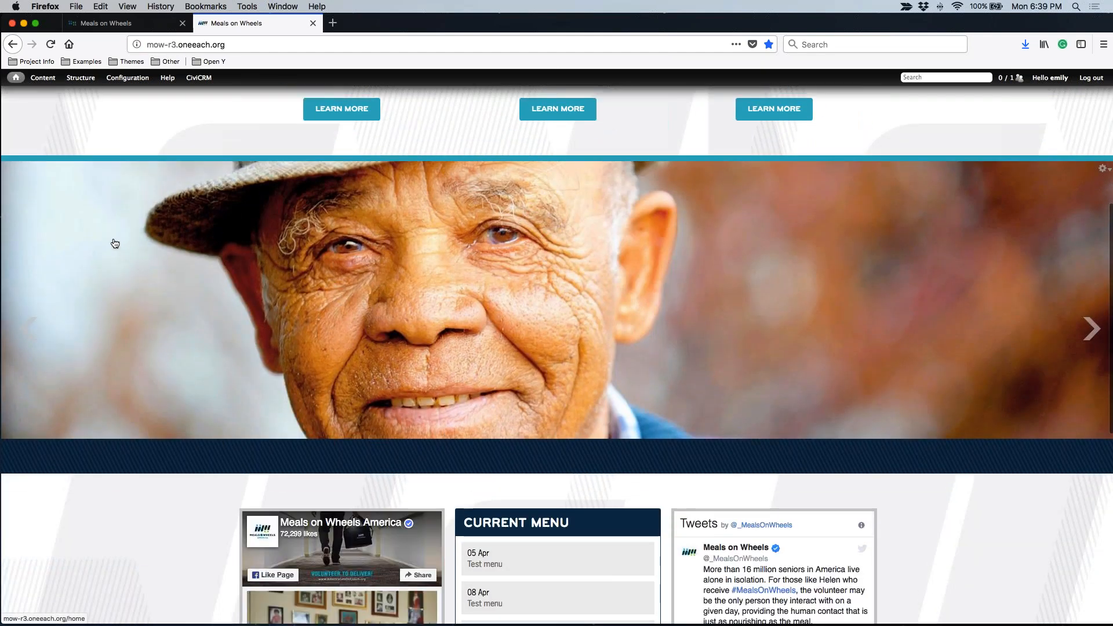
Start a new Front Page Rotor Image and check its Title field and image file chooser without selecting a file.
mouse_move(43, 77)
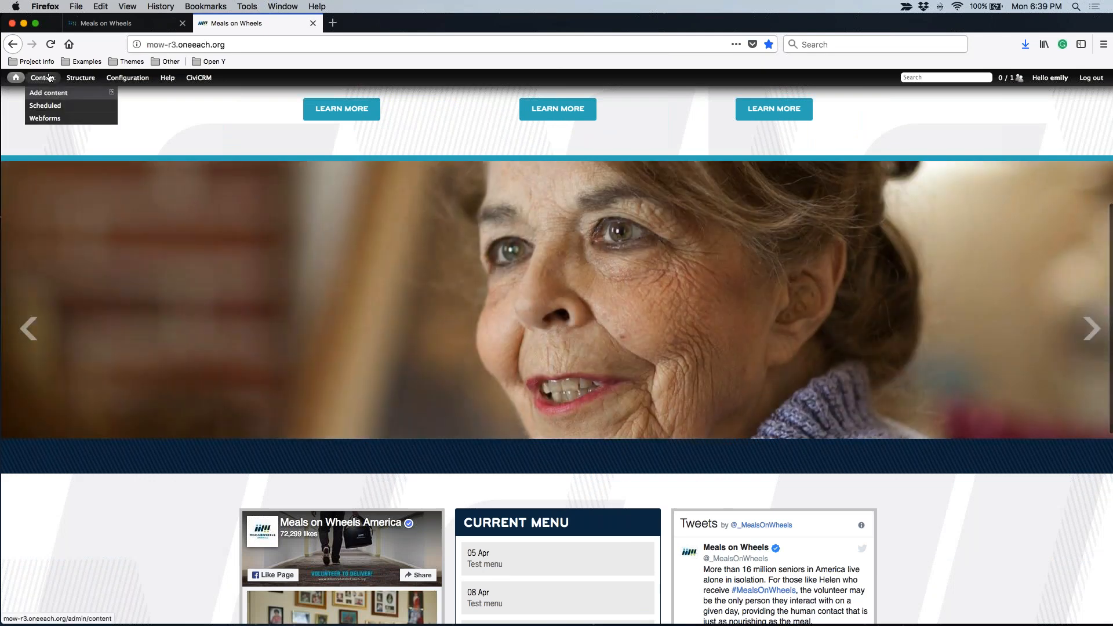
mouse_move(64, 92)
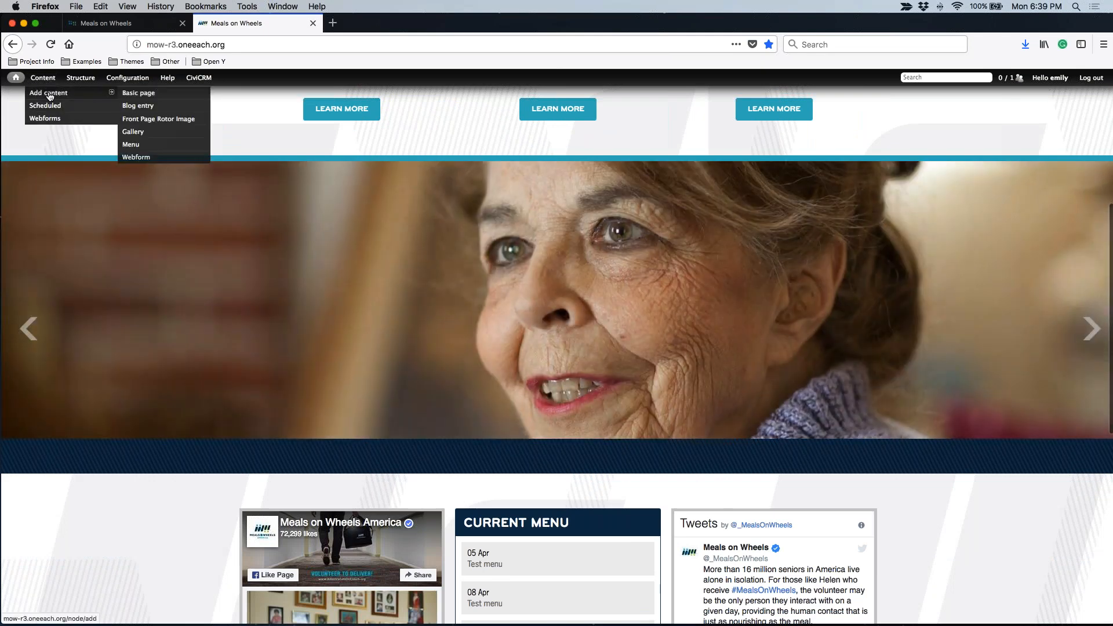
click(202, 119)
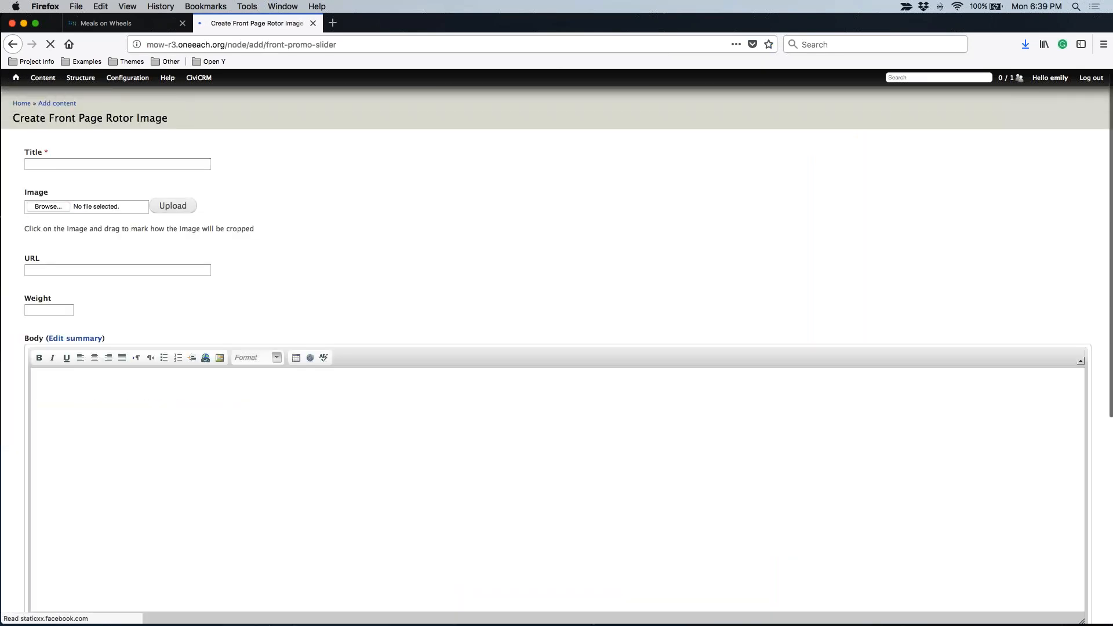
click(39, 161)
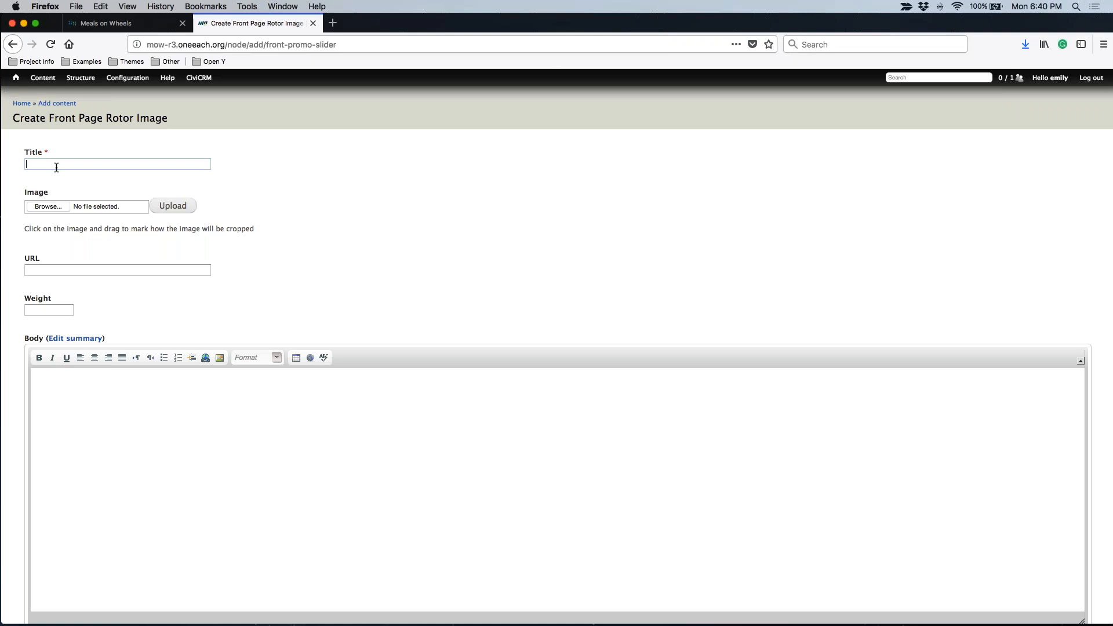
click(45, 209)
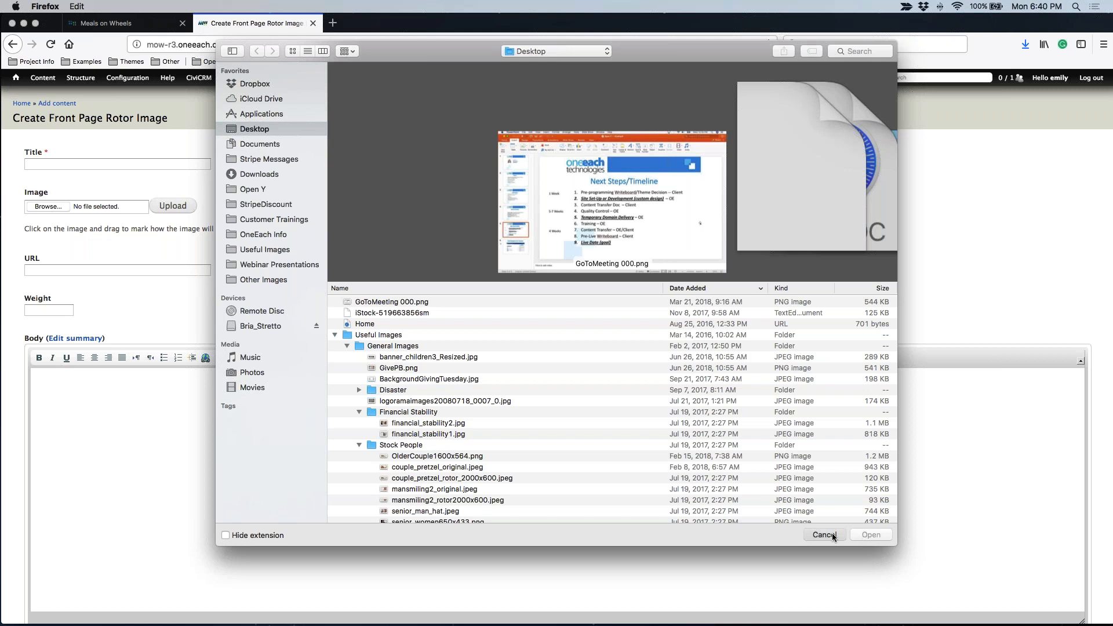
click(832, 533)
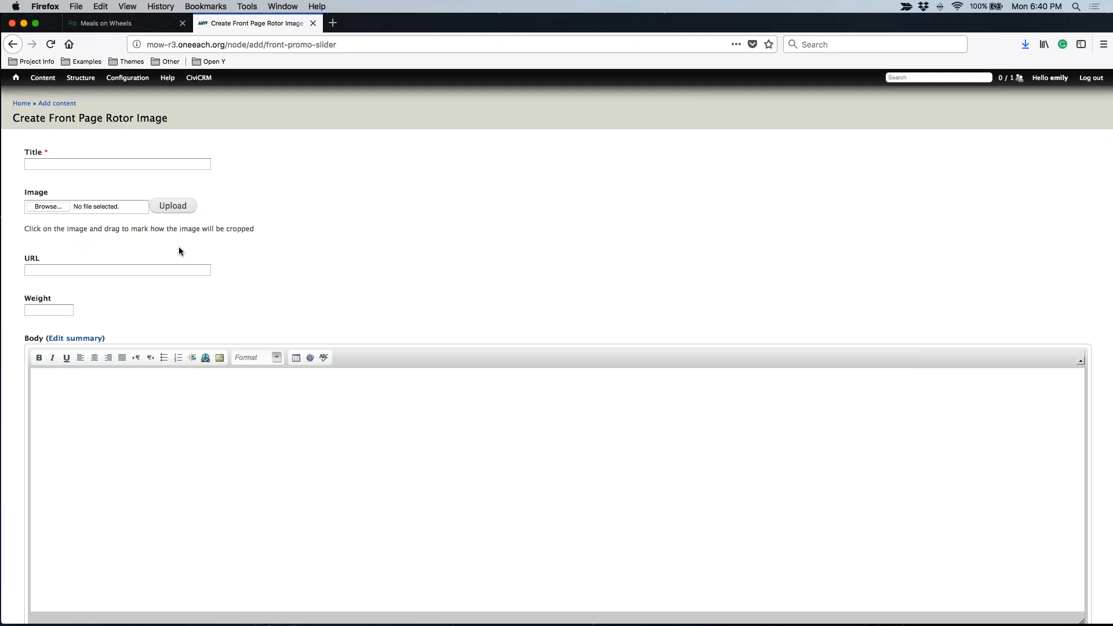
Go through the new rotor image's Weight, Body and publishing settings, and return to the home page rotor without saving.
key(Tab)
click(49, 310)
click(54, 410)
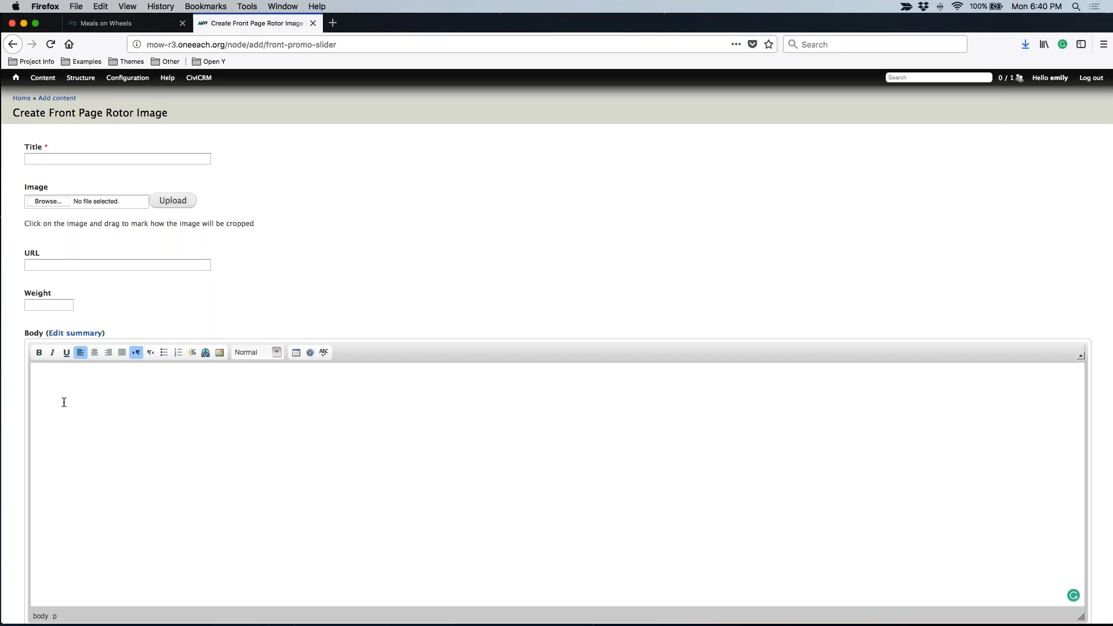
scroll(207, 445, down, 5)
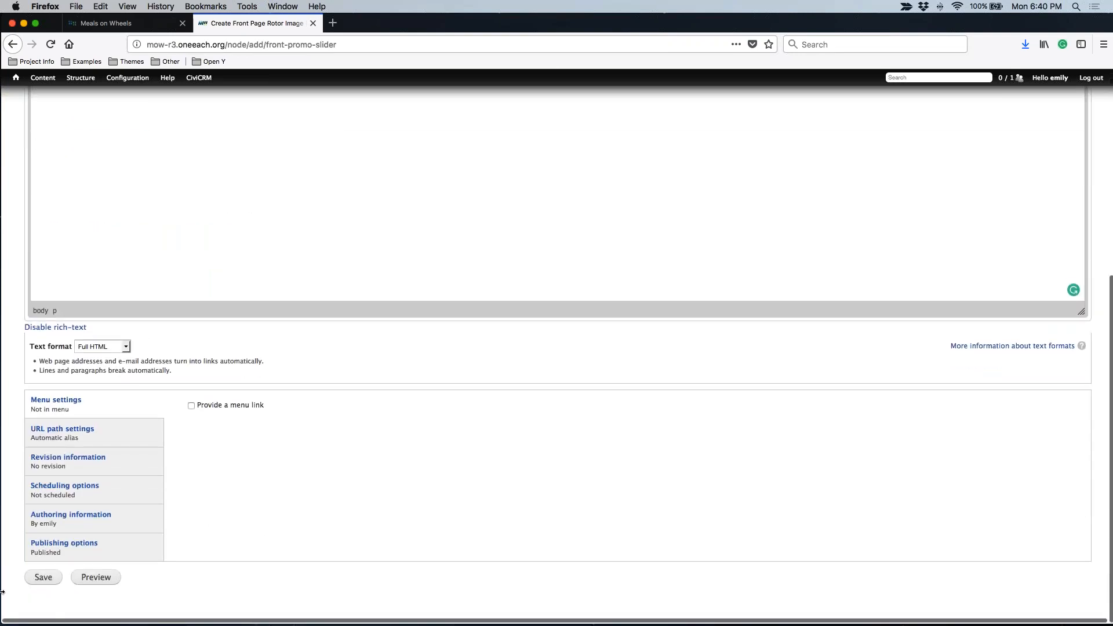
scroll(92, 519, up, 5)
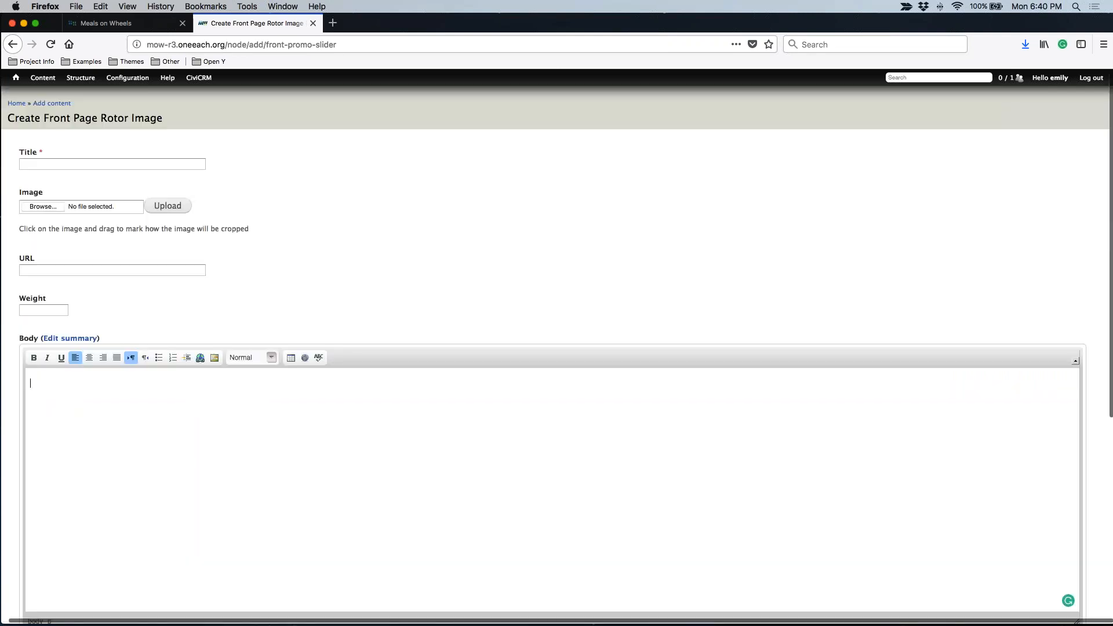
click(16, 103)
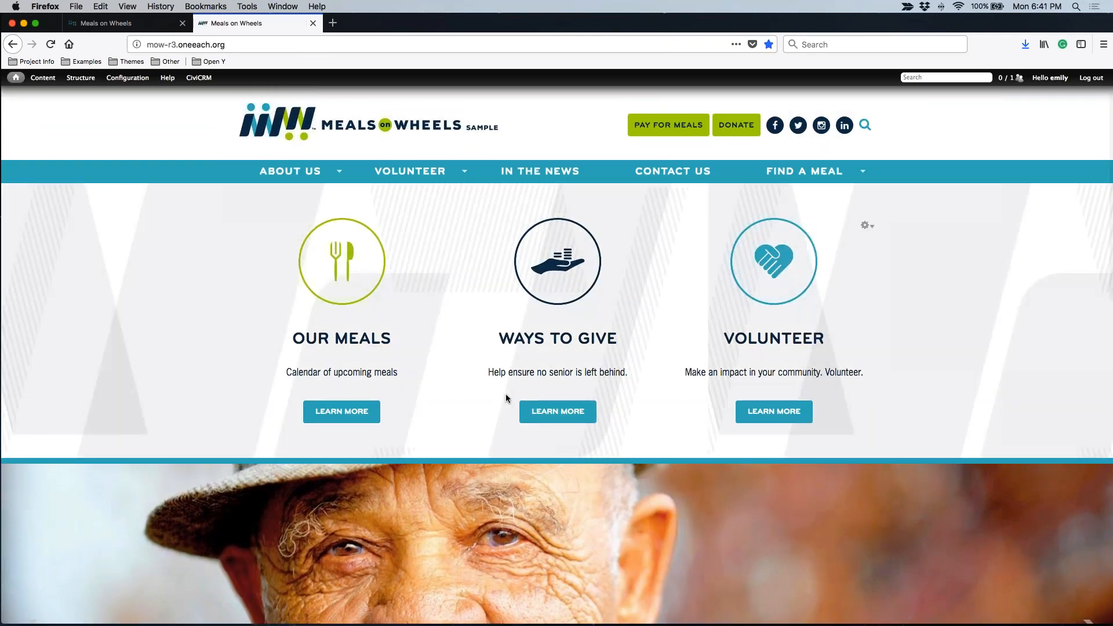
scroll(506, 398, down, 5)
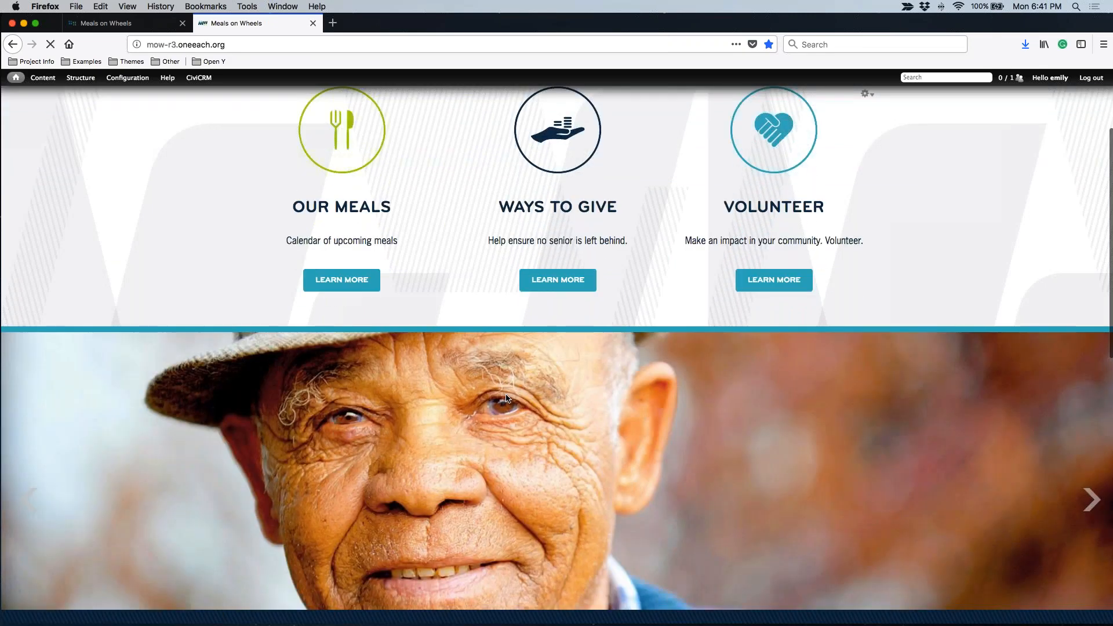